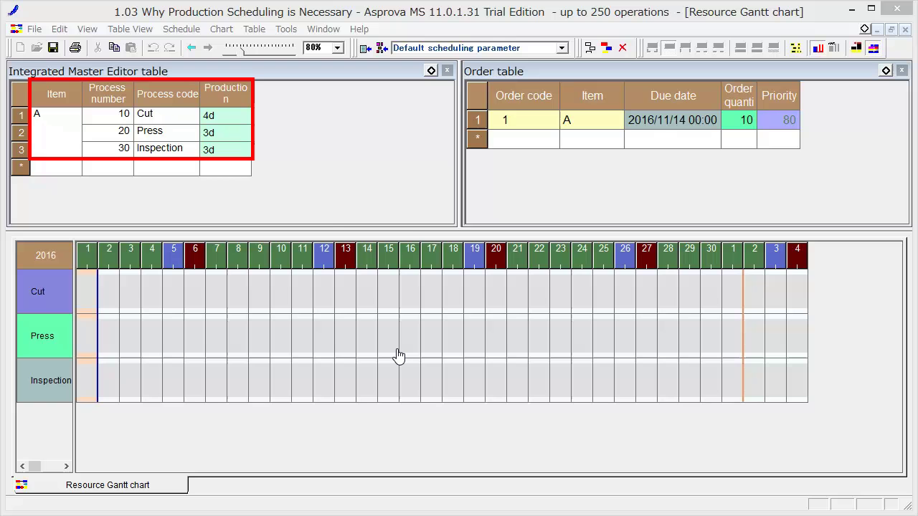
Review item A's process data and order 1's due date, then reschedule order 1 onto Cut, Press and Inspection.
click(65, 121)
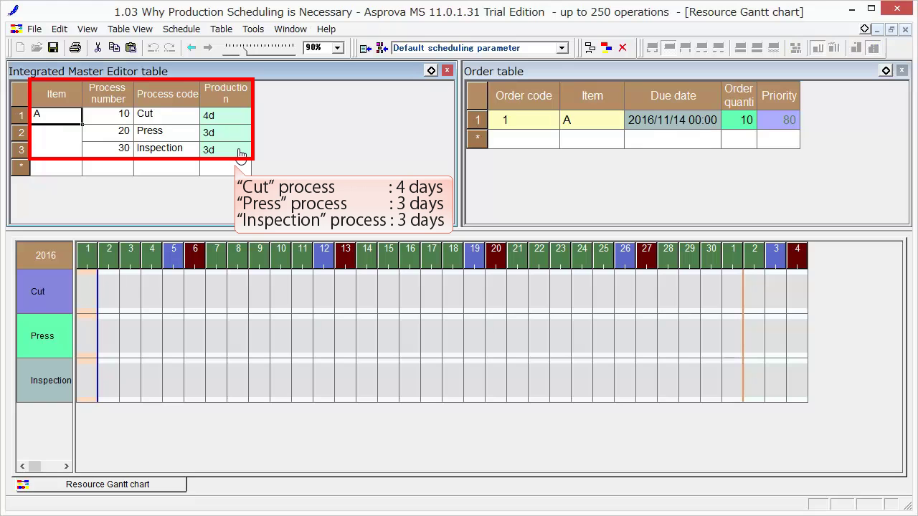
click(523, 123)
text(1)
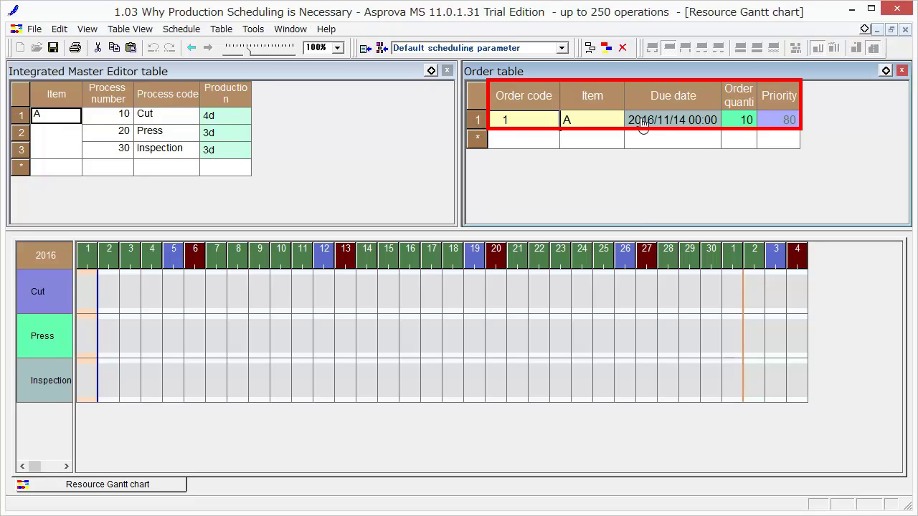
double_click(654, 128)
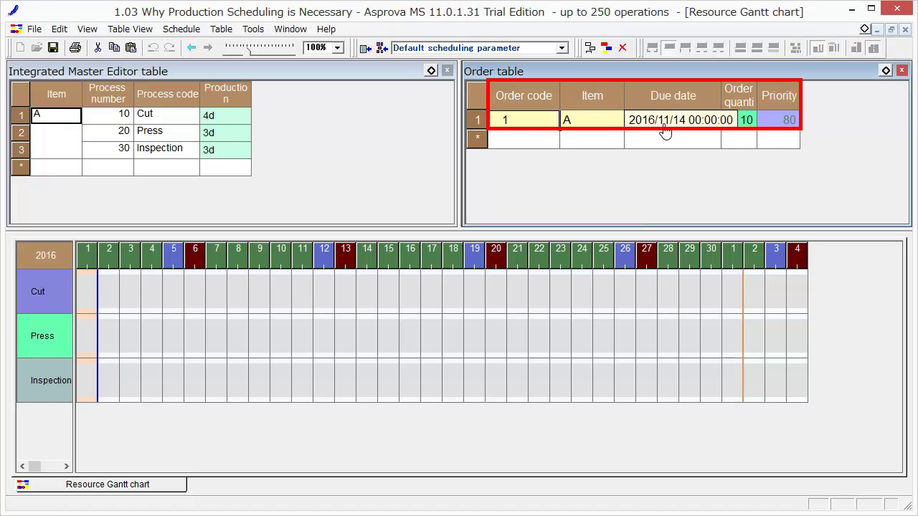
key(Return)
click(732, 123)
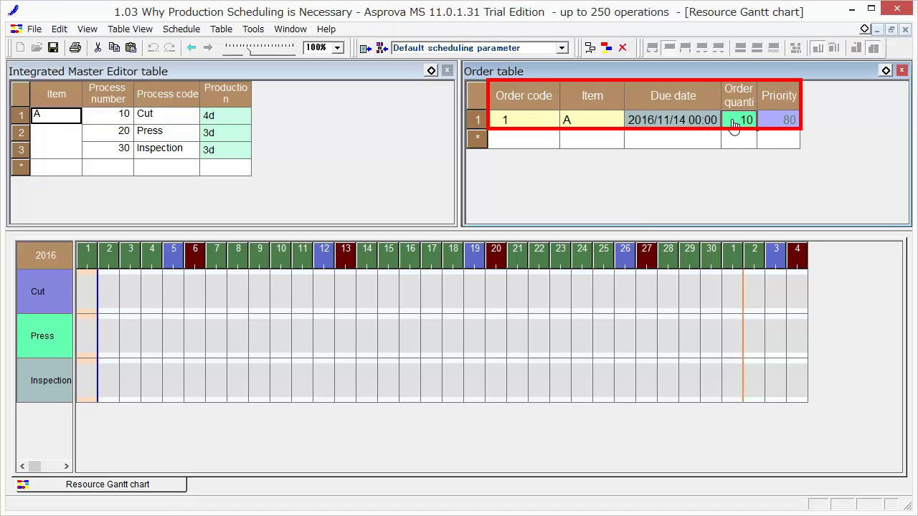
click(606, 48)
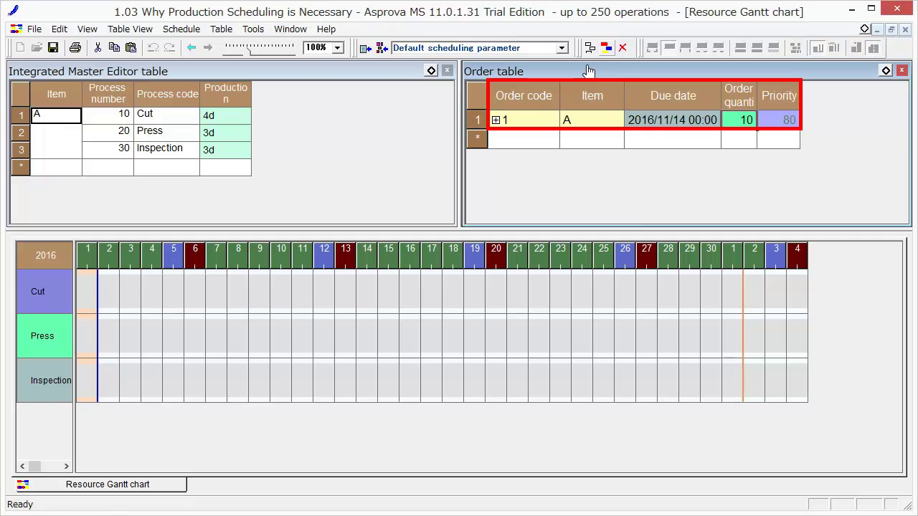
click(347, 387)
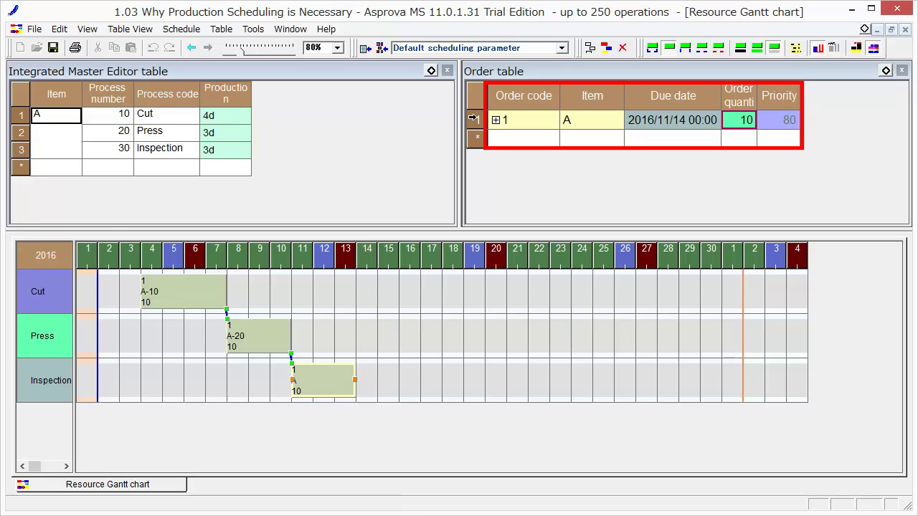
Duplicate the order 1 row, change the copy's order code to 2, and reschedule both orders.
click(477, 122)
key(ctrl+c)
key(ctrl+v)
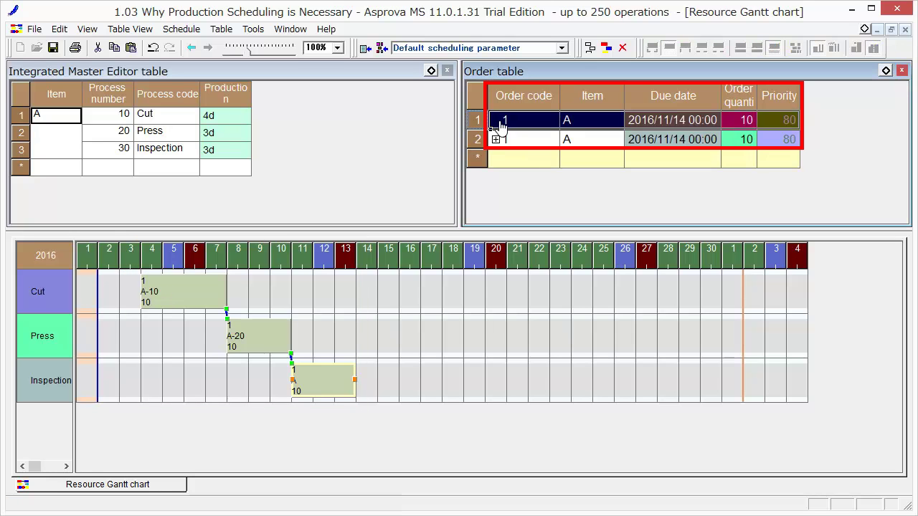
click(512, 120)
key(BackSpace)
text(2)
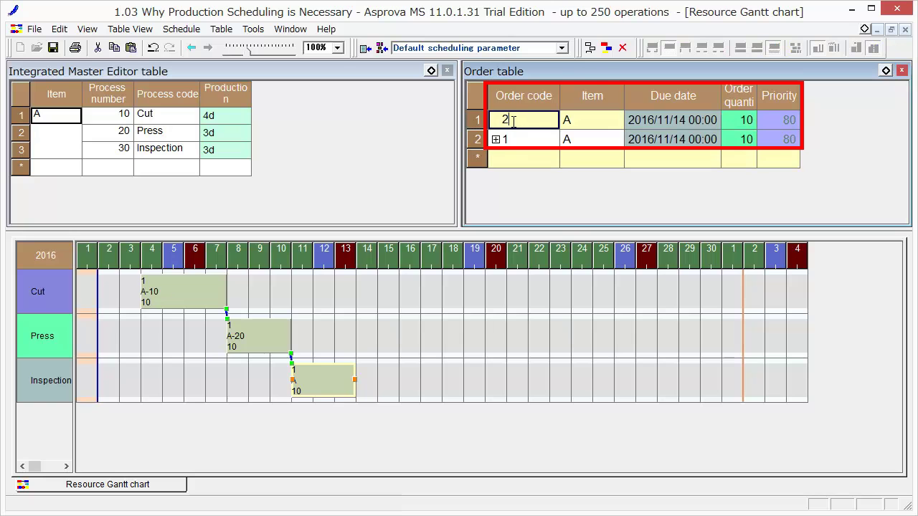
click(606, 47)
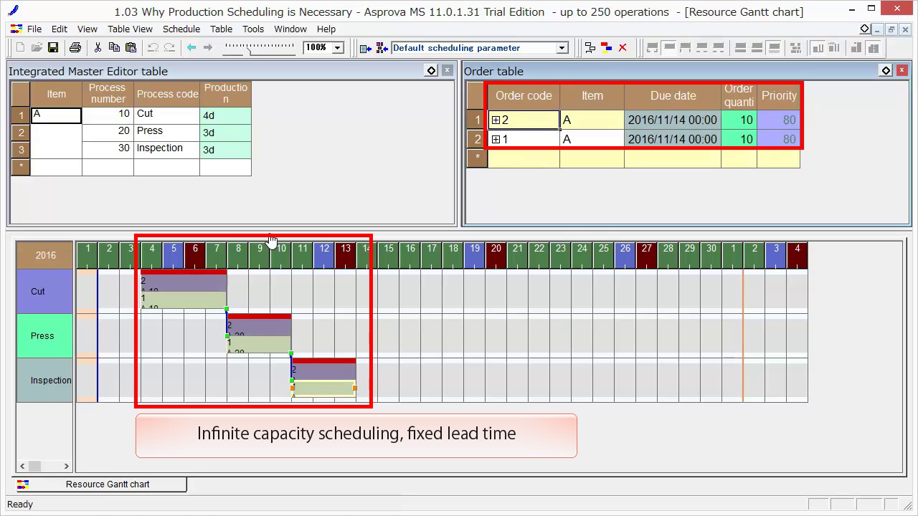
click(198, 287)
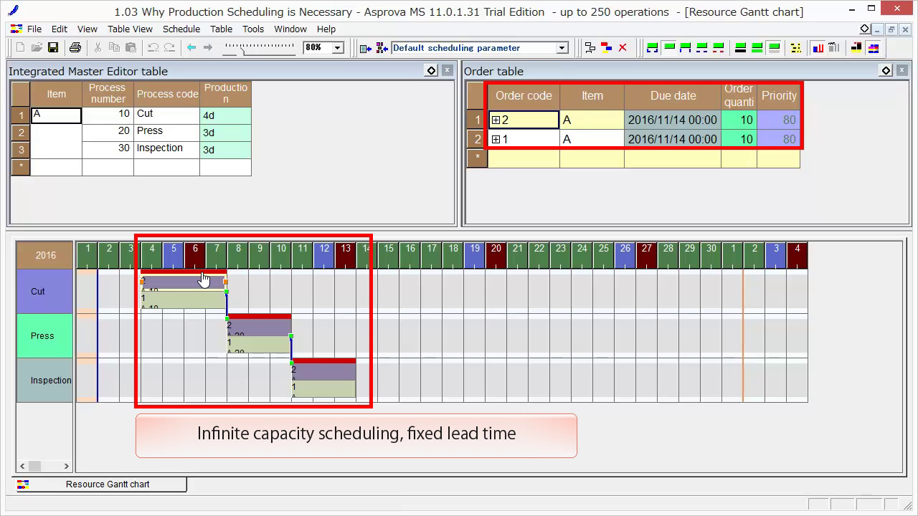
Set the scheduling parameter Assignment type to Finite capacity.
click(381, 48)
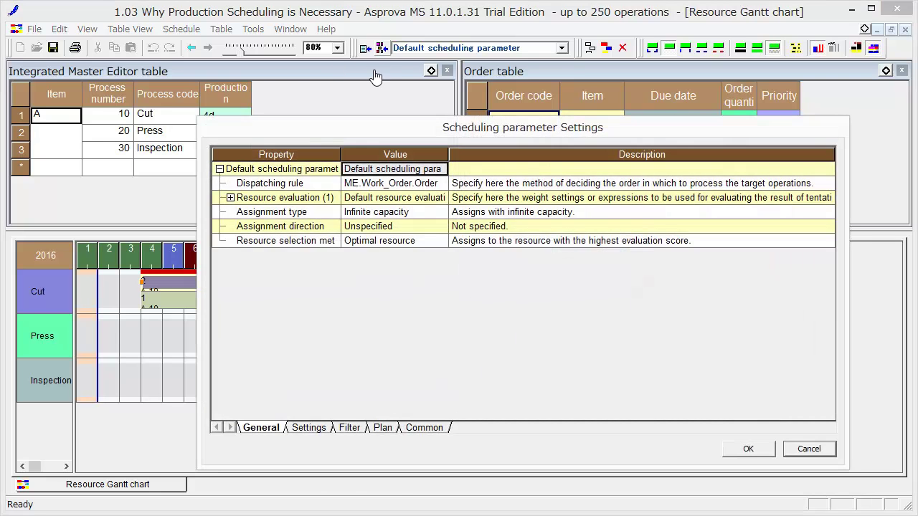
click(442, 212)
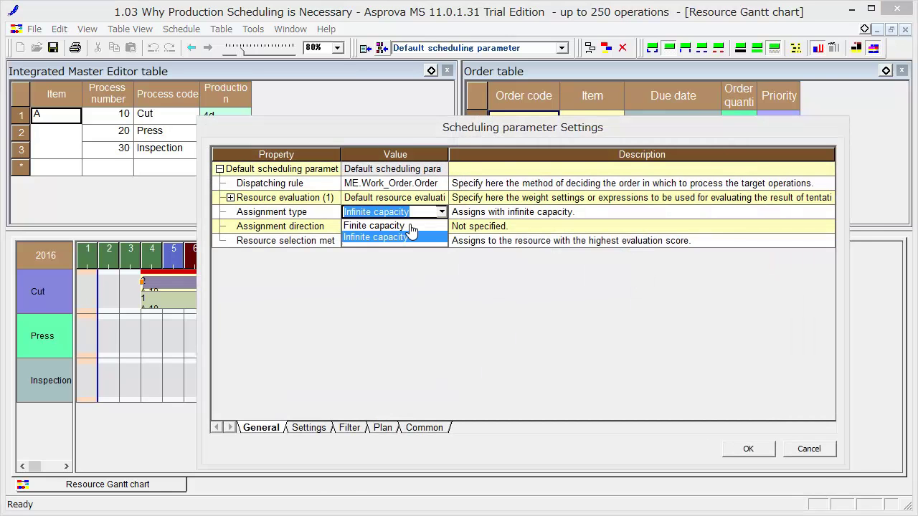
click(410, 227)
click(748, 449)
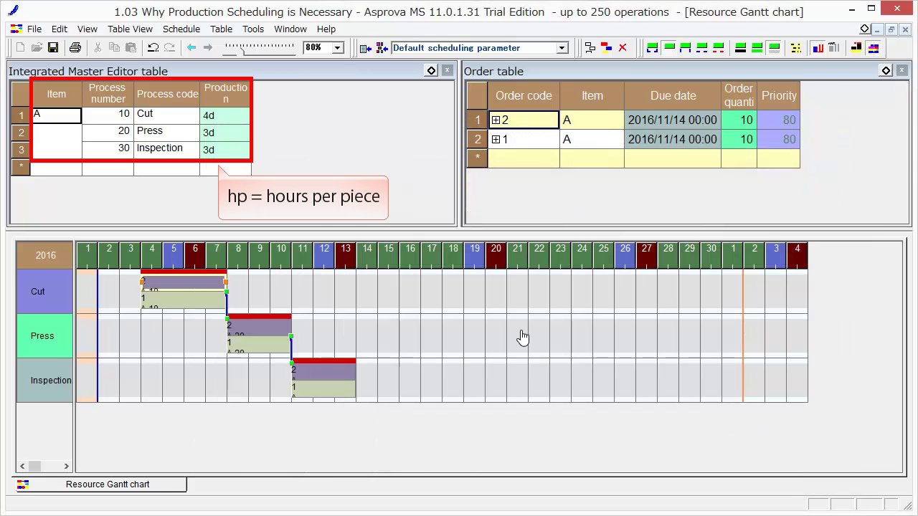
Enter 3hp as the Cut, Press and Inspection production times.
click(229, 122)
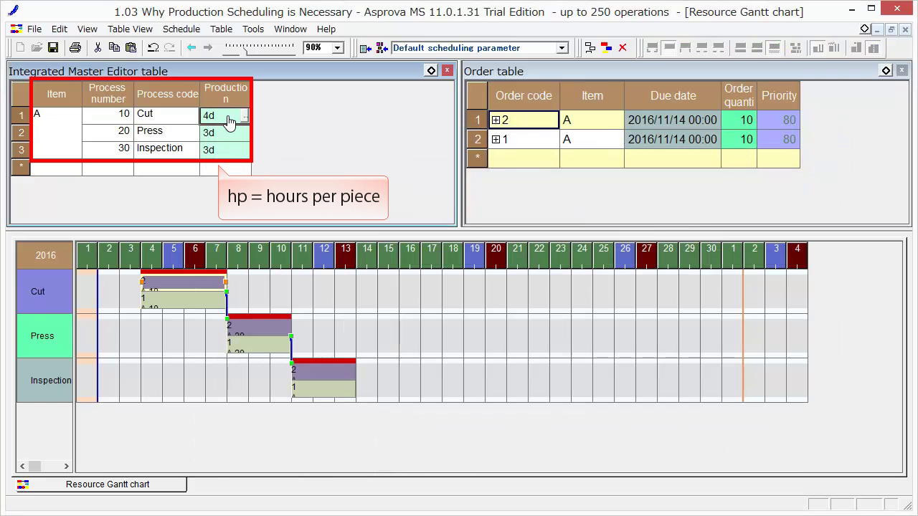
text(3hp)
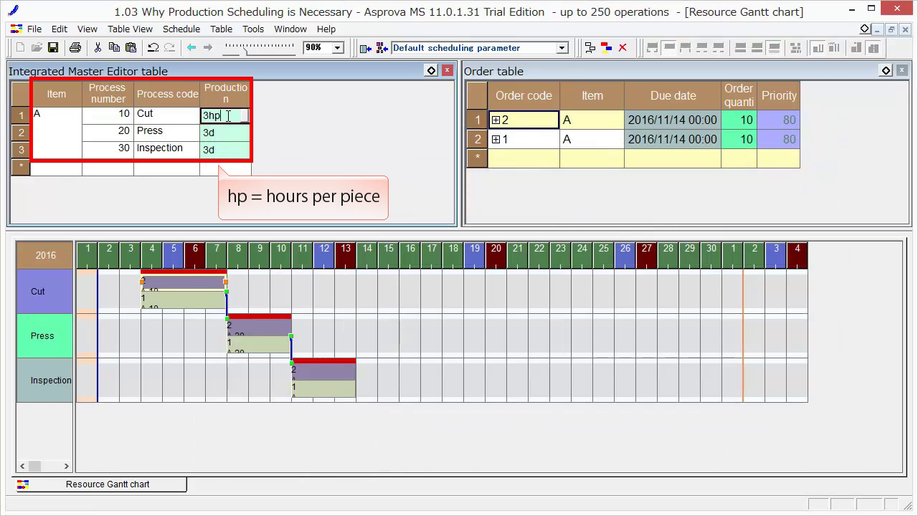
click(227, 134)
key(ctrl+v)
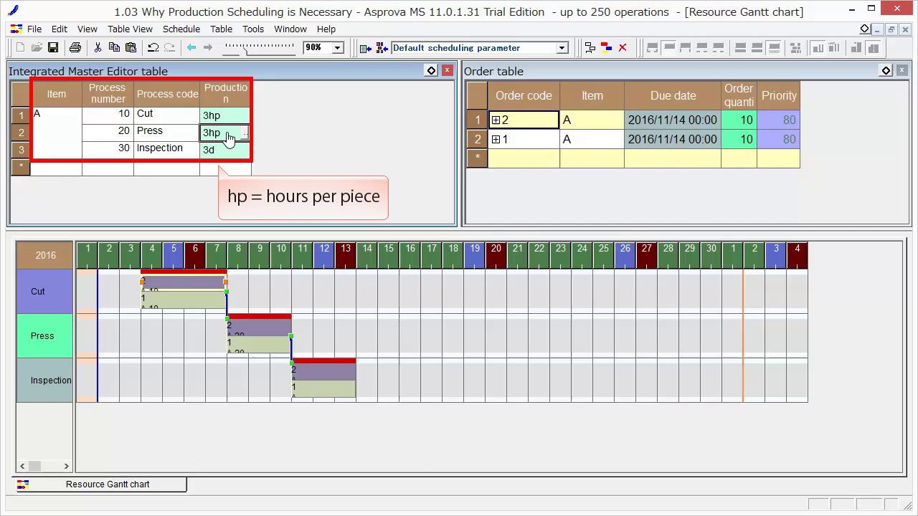
click(231, 150)
key(ctrl+v)
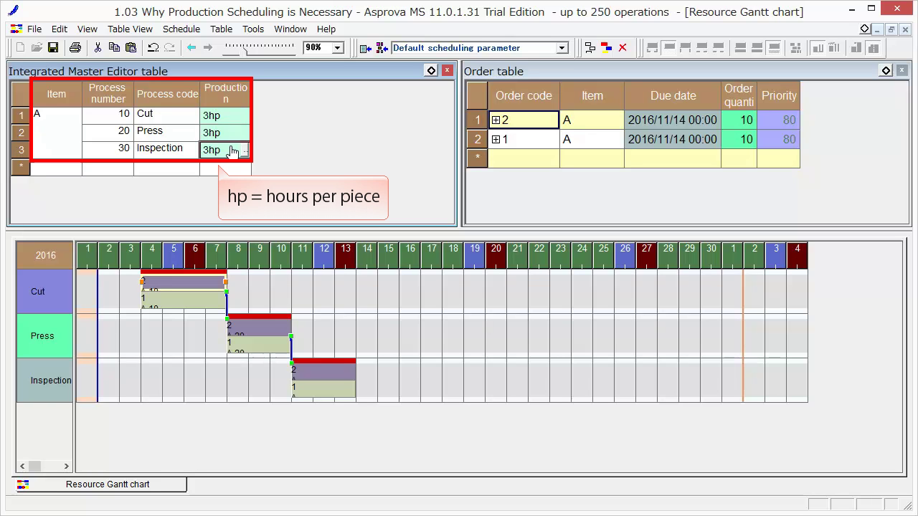
click(604, 50)
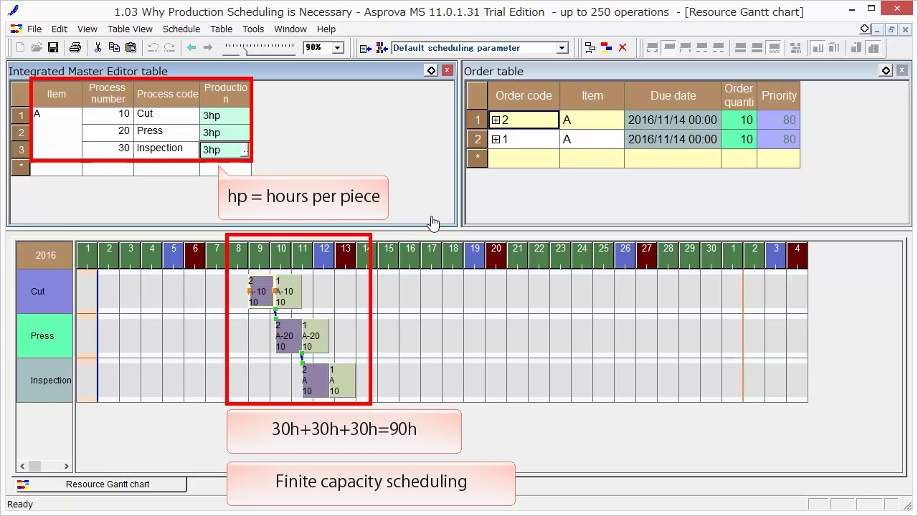
click(349, 379)
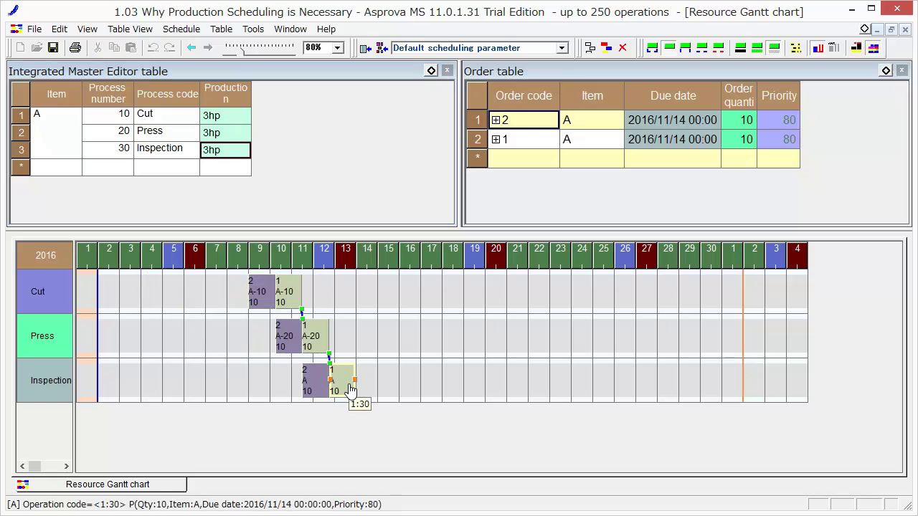
Give order 1 priority 99, reschedule, and check its Cut and Inspection timing.
click(792, 142)
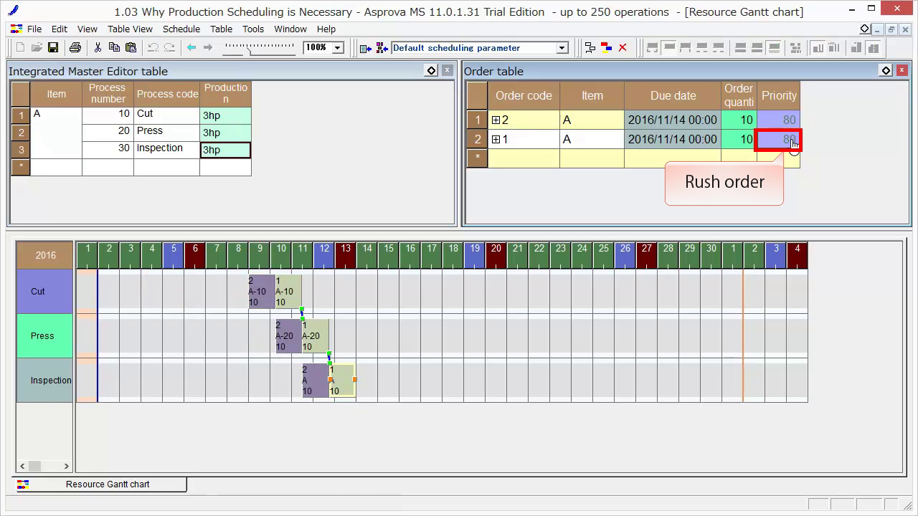
text(99)
key(Return)
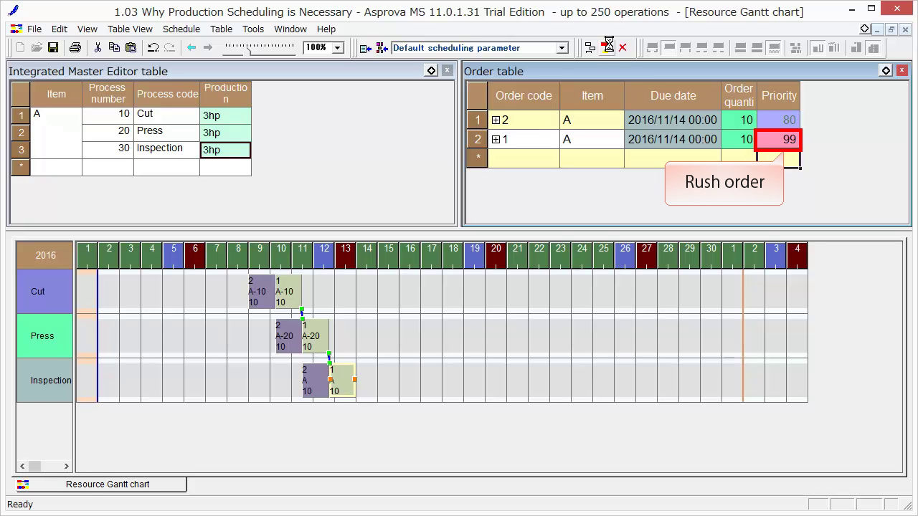
click(606, 48)
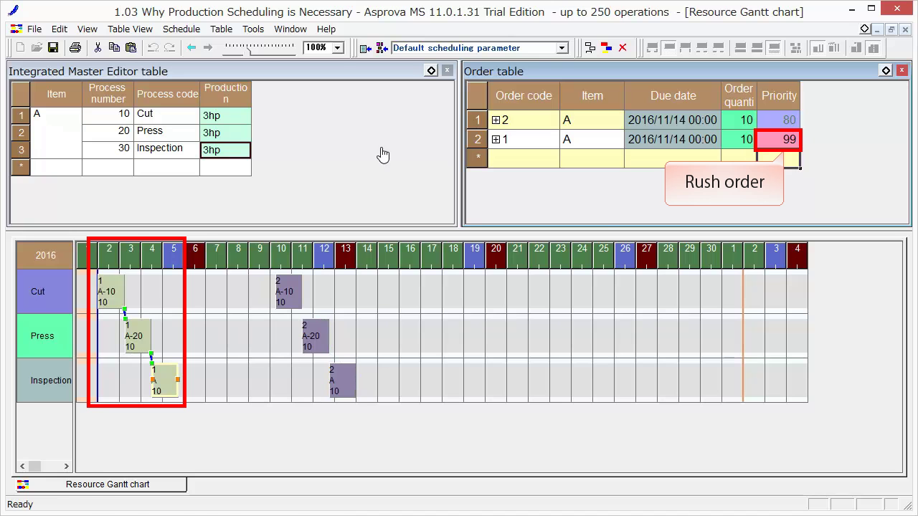
click(117, 298)
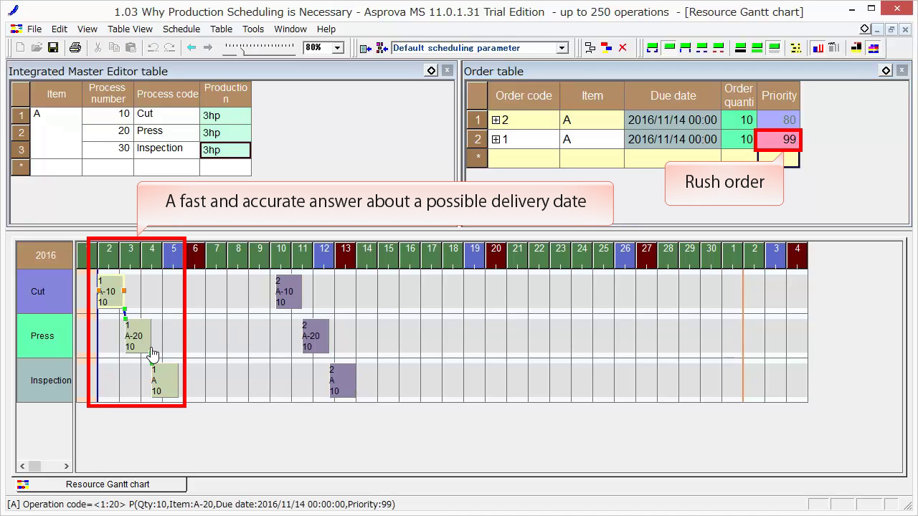
click(172, 384)
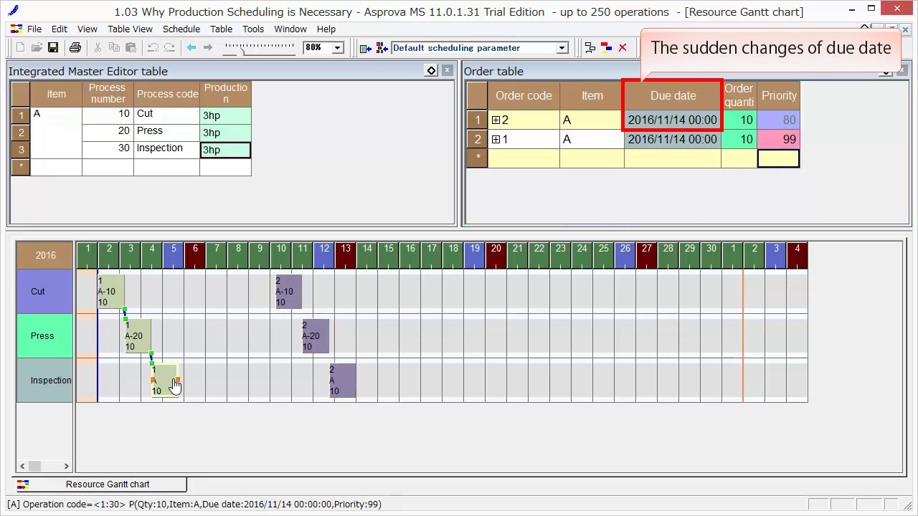
Change order 2's due date from 2016/11/14 to 2016/11/12.
double_click(703, 120)
key(Return)
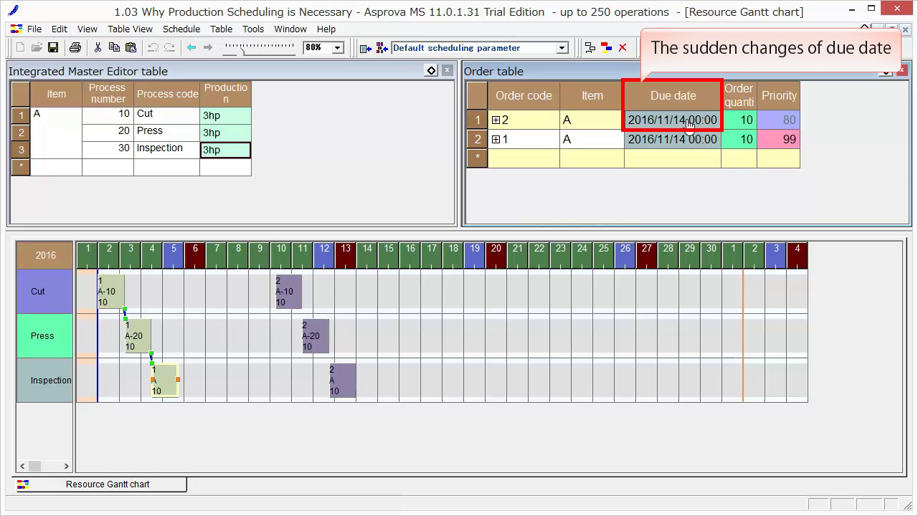
double_click(687, 123)
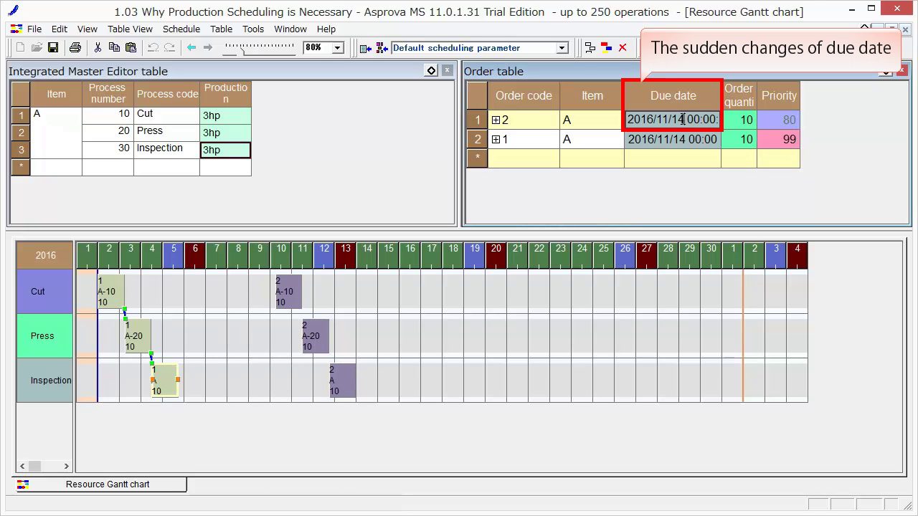
key(BackSpace)
text(2)
click(682, 143)
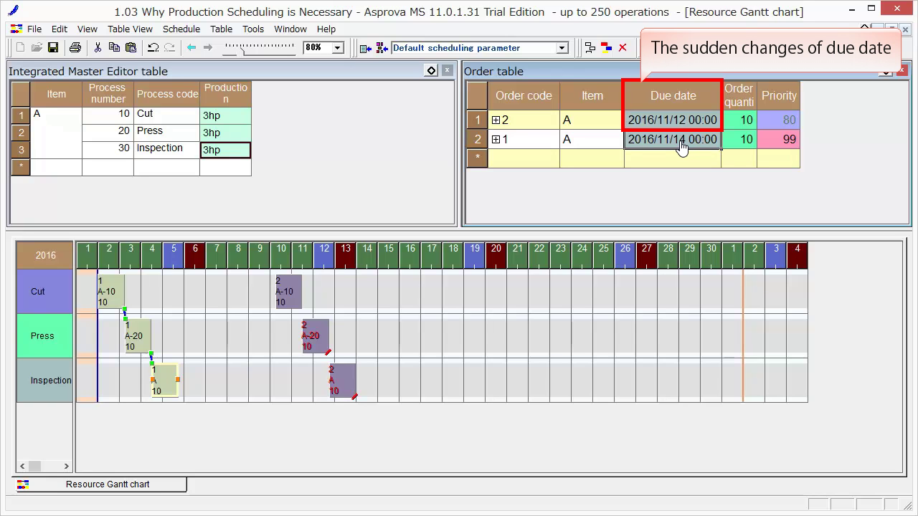
Reschedule and confirm order 2's Inspection finishes by 11/12 on the Gantt chart.
click(609, 51)
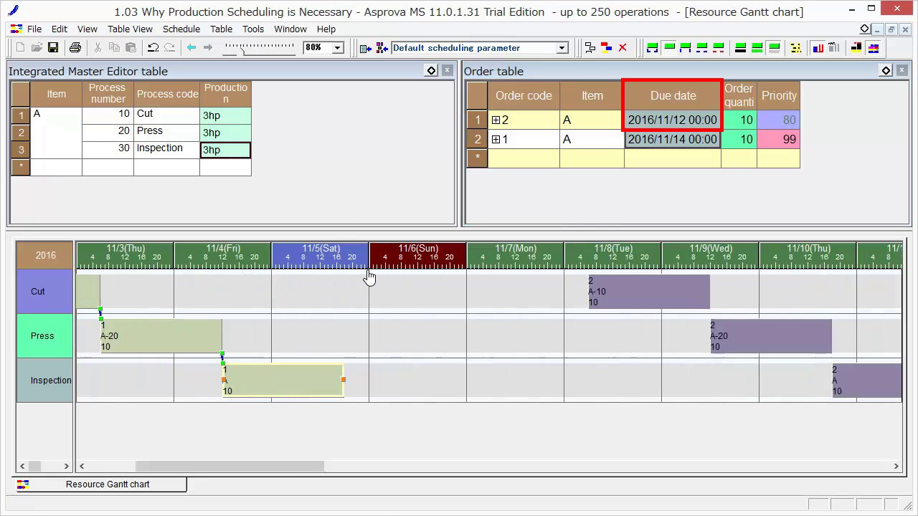
drag(291, 264, 366, 267)
drag(306, 471, 387, 468)
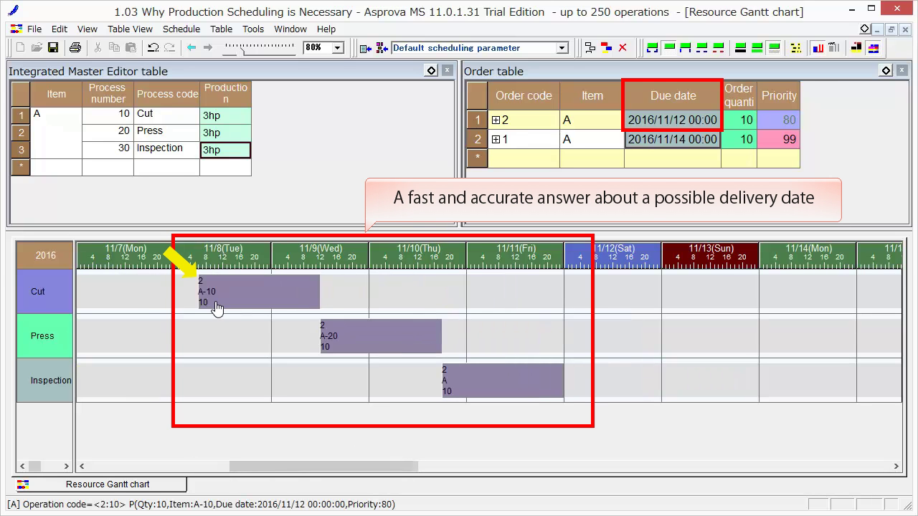
click(217, 308)
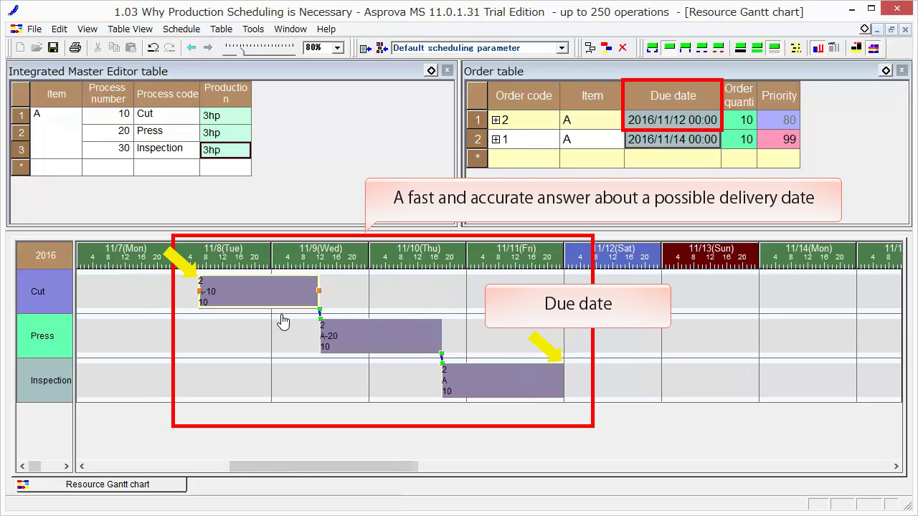
click(522, 390)
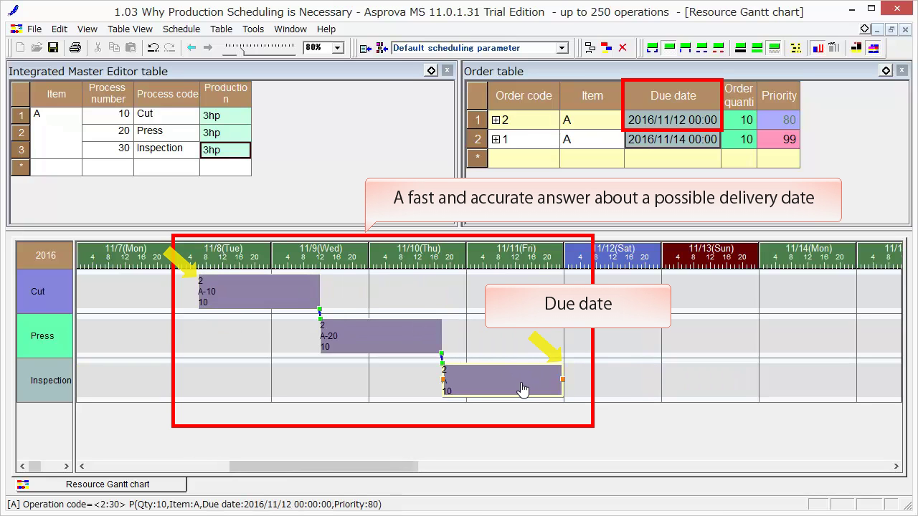
Mark 11/8 as a Cut holiday, reschedule, and check order 2's split Cut and Inspection.
right_click(181, 289)
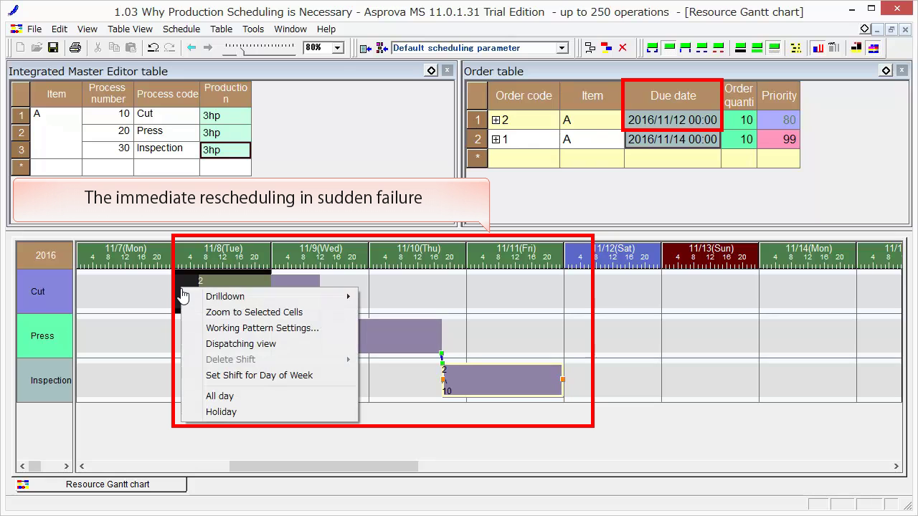
click(258, 419)
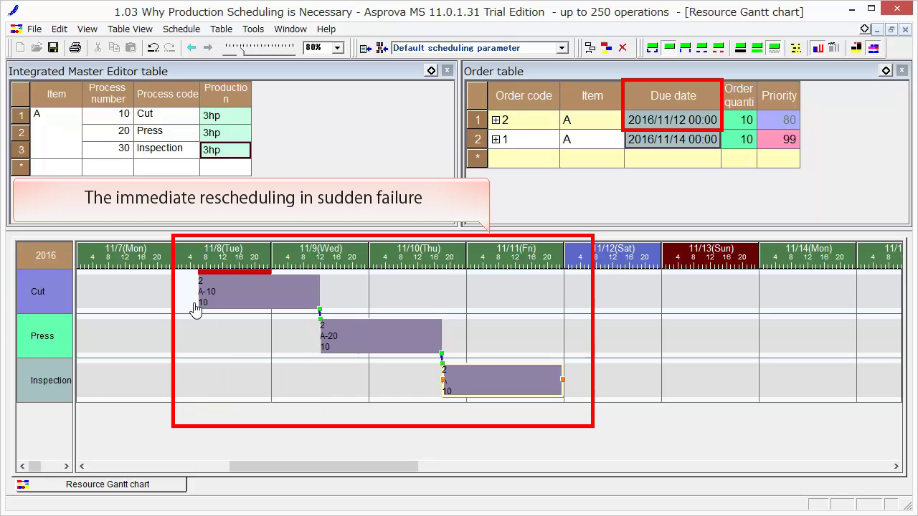
click(607, 50)
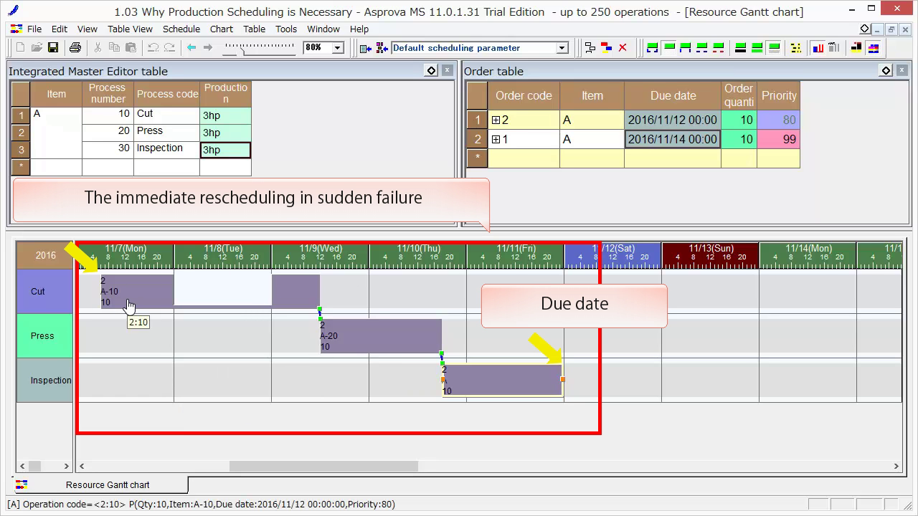
click(129, 306)
click(493, 378)
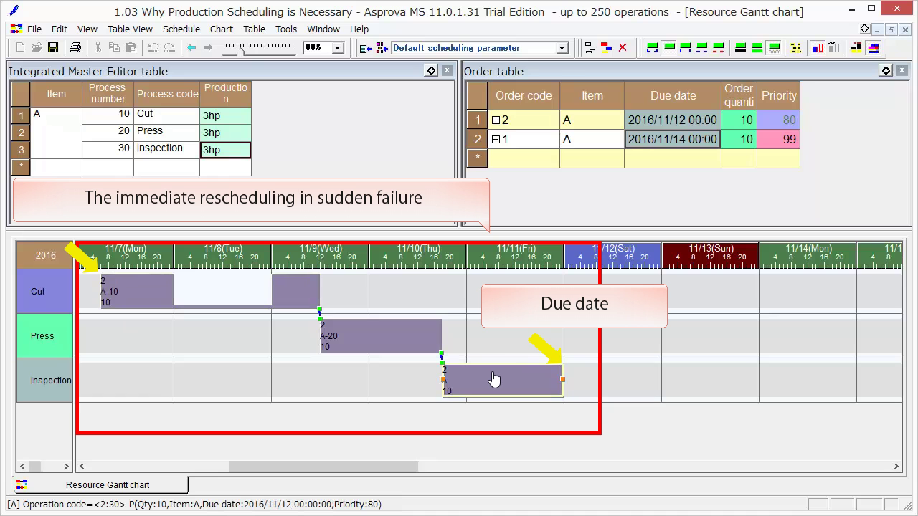